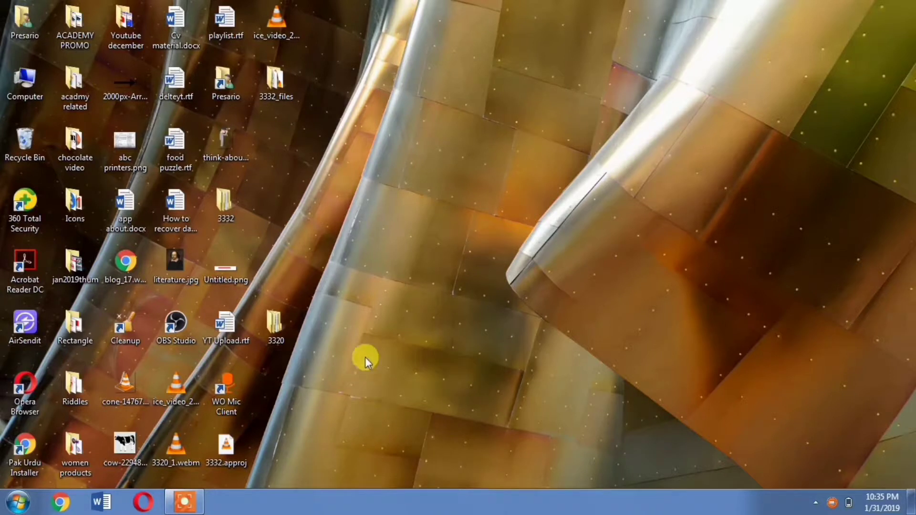
Step: From the Start menu, open Devices and Printers and launch the Add Printer wizard
left_click(23, 507)
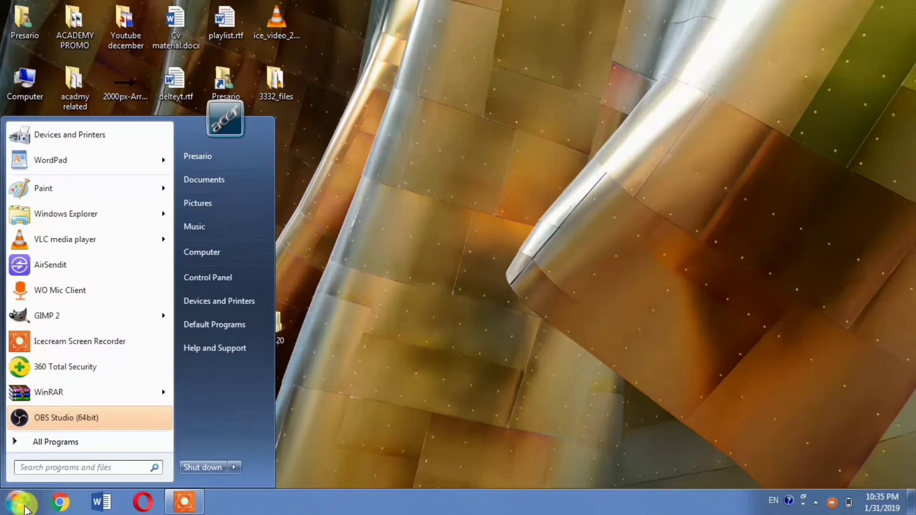
left_click(234, 303)
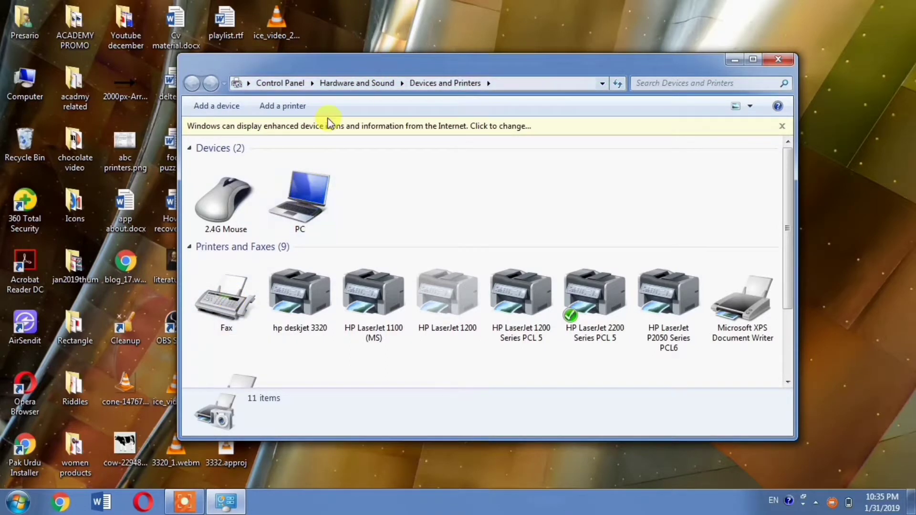
left_click(295, 105)
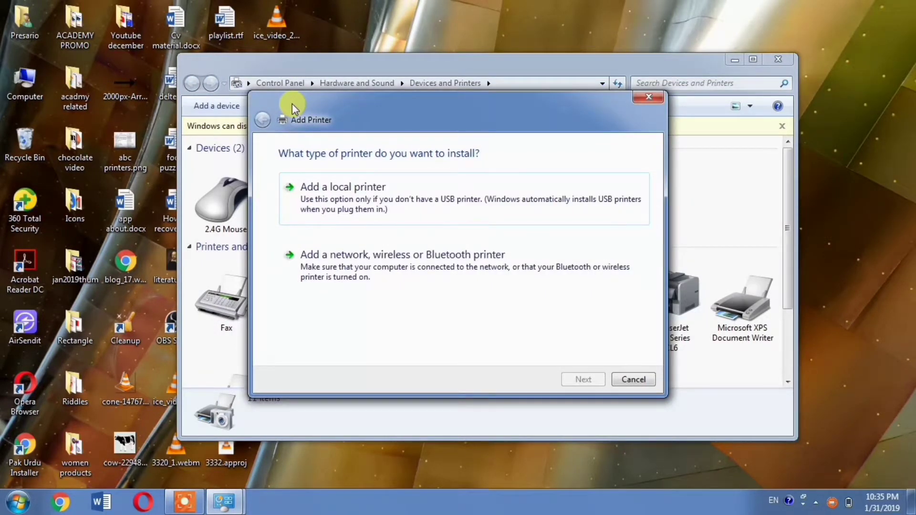
Step: Choose to add a local printer and show the list of existing printer ports
left_click(333, 189)
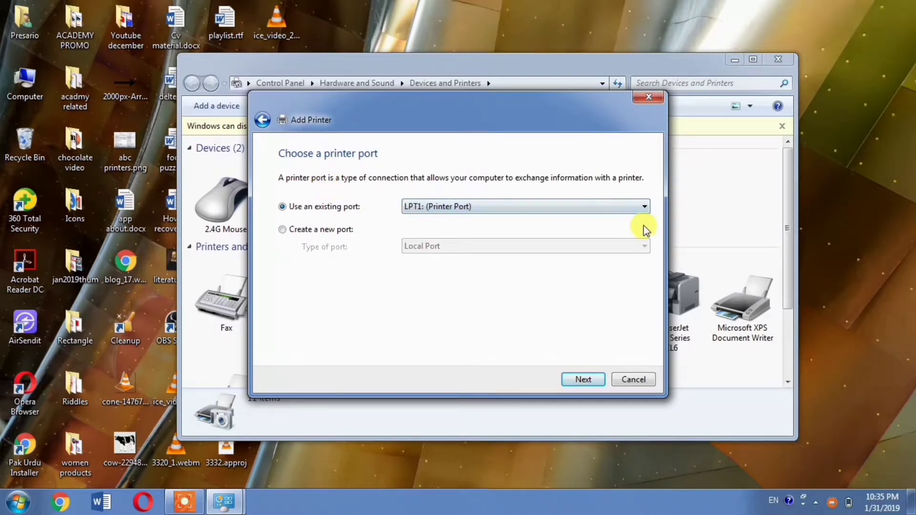
left_click(631, 207)
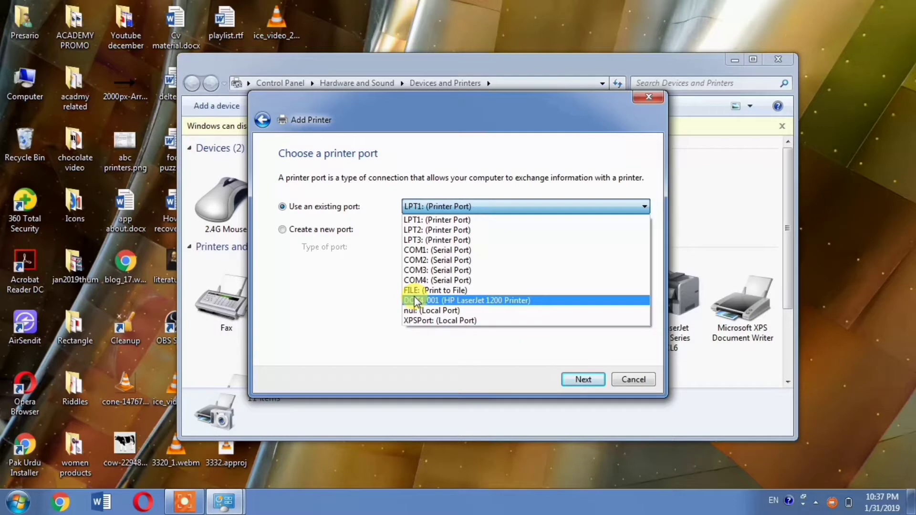
Step: Keep the LPT1 port and select HP as the manufacturer to list its DeskJet drivers
left_click(585, 382)
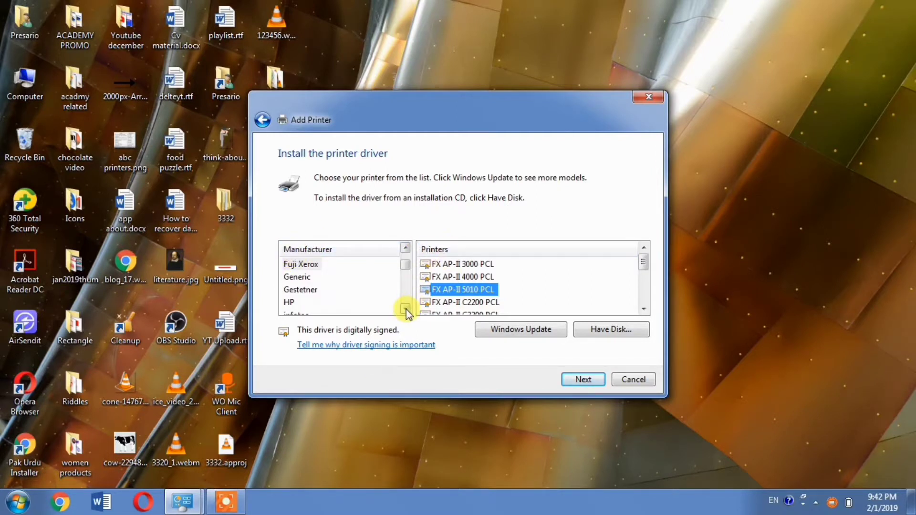
left_click(294, 302)
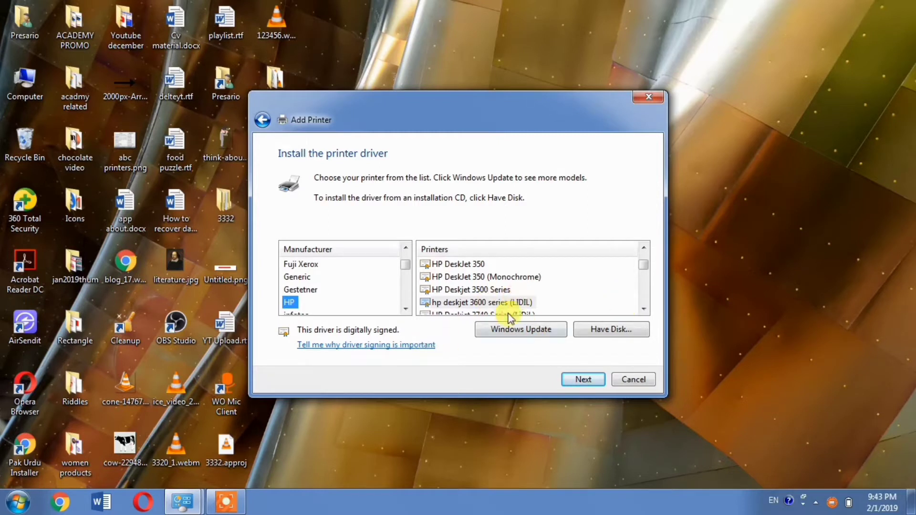
left_click(644, 308)
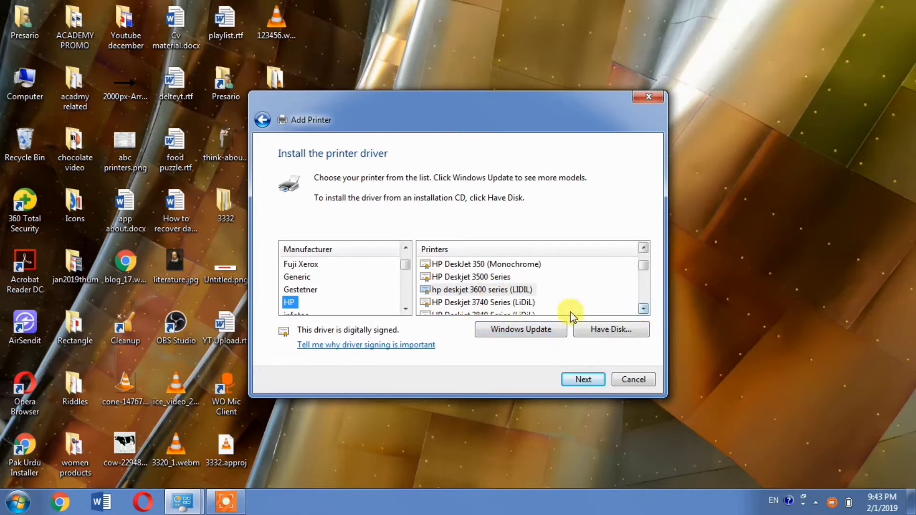
Step: Select the hp deskjet 3600 series (LIDIL) driver and keep the currently installed driver version
left_click(481, 292)
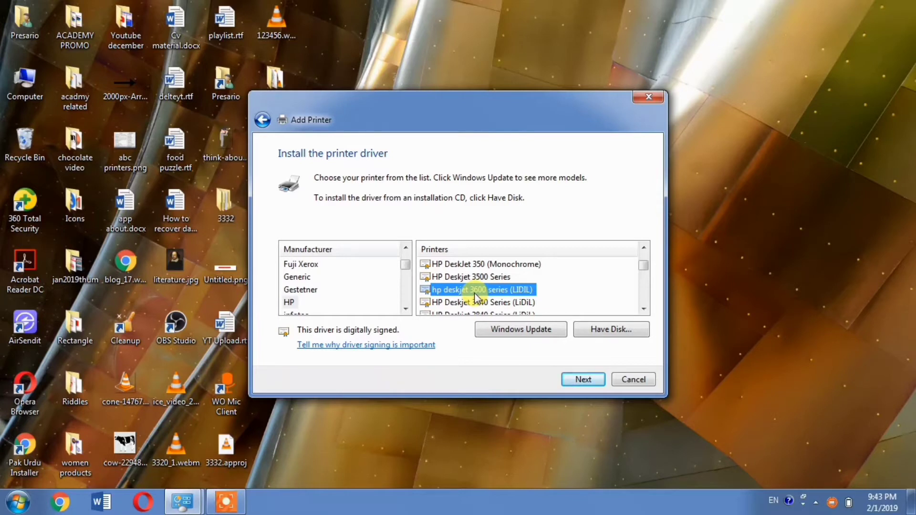
left_click(584, 382)
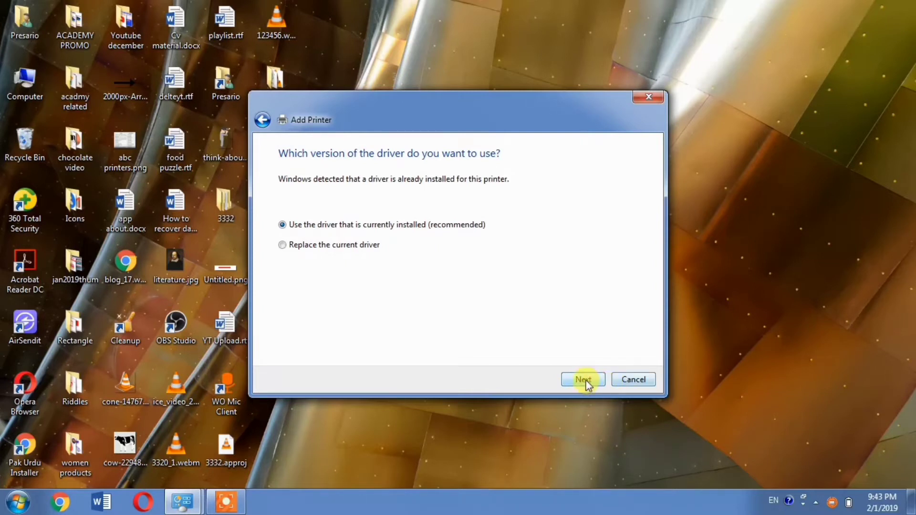
left_click(584, 380)
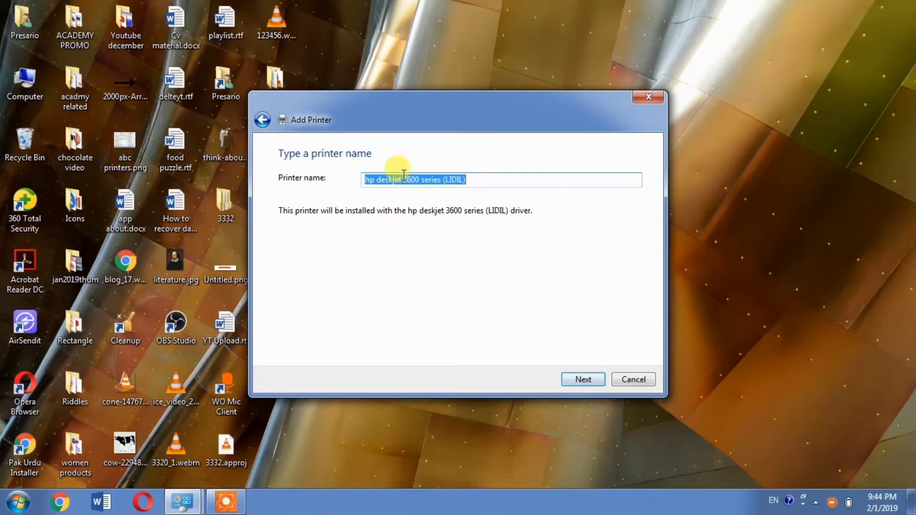
Step: Change the printer name to 'hp deskjet 3200'
left_click(475, 179)
key("BackSpace")
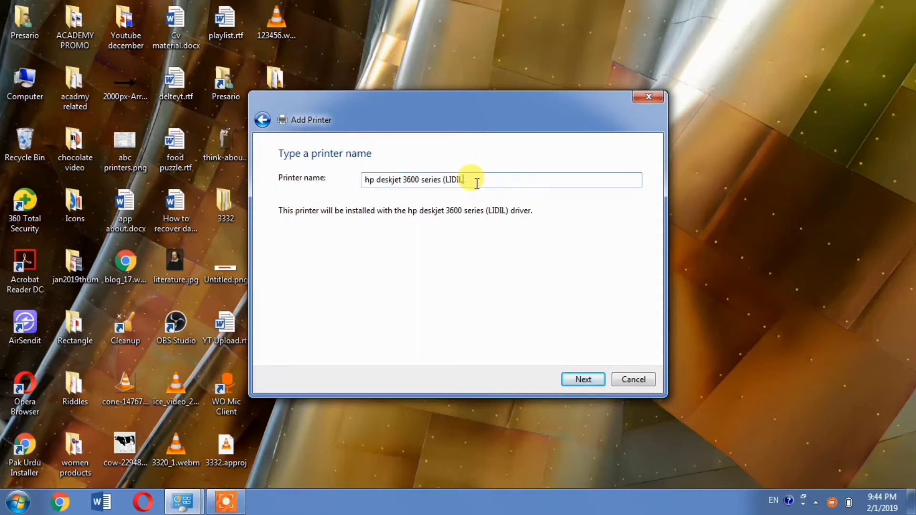
key("BackSpace")
key("BackSpace")
key("BackSpace")
key("BackSpace")
key("BackSpace")
key("BackSpace")
key("BackSpace")
key("BackSpace")
key("BackSpace")
key("BackSpace")
key("BackSpace")
key("BackSpace")
key("BackSpace")
key("BackSpace")
key("BackSpace")
key("BackSpace")
key("BackSpace")
type("200")
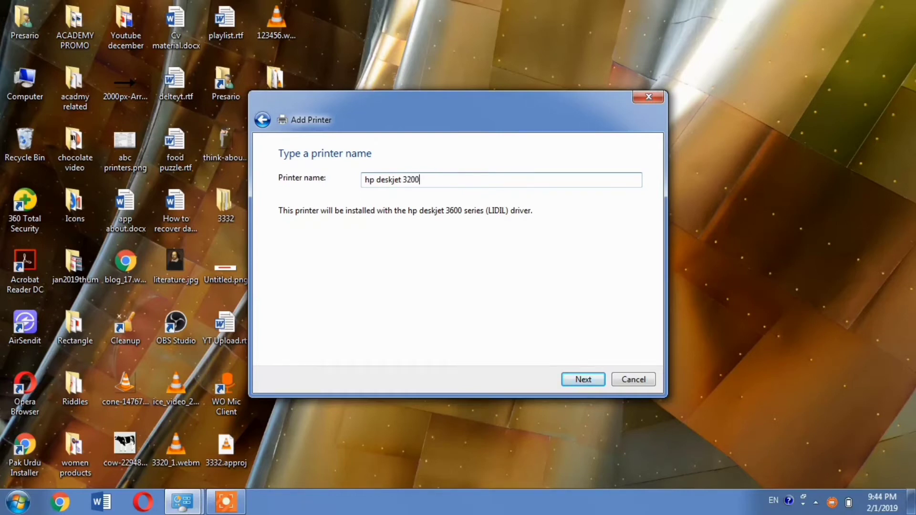